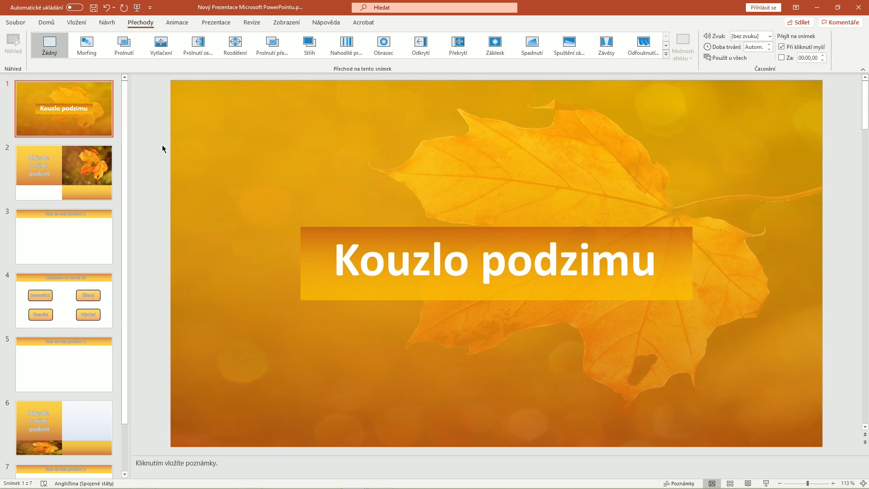
- Give slide 2 a Prolnutí fade through black (Přes černou), then return to slide 1
{"action": "left_click", "coordinate": [81, 172]}
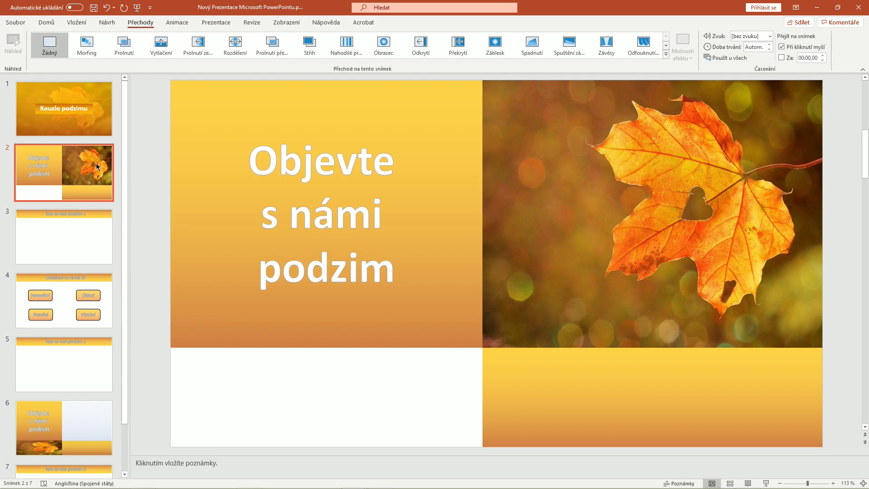
{"action": "left_click", "coordinate": [131, 49]}
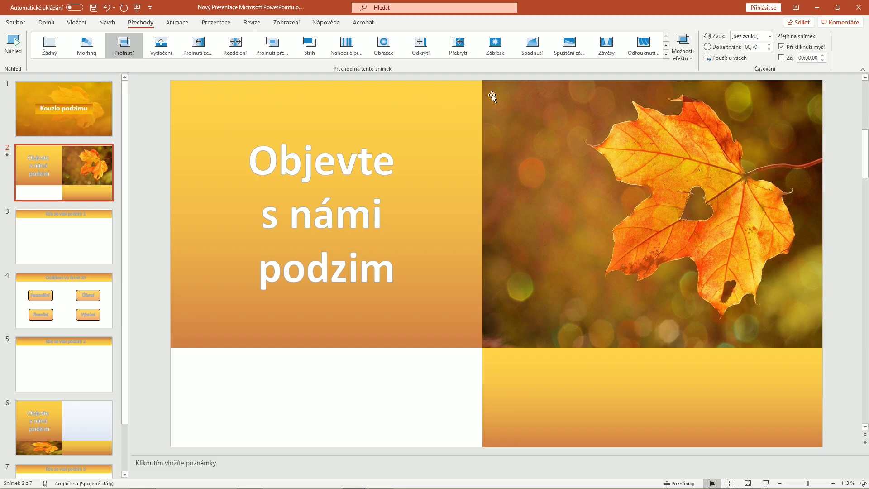
{"action": "left_click", "coordinate": [691, 62]}
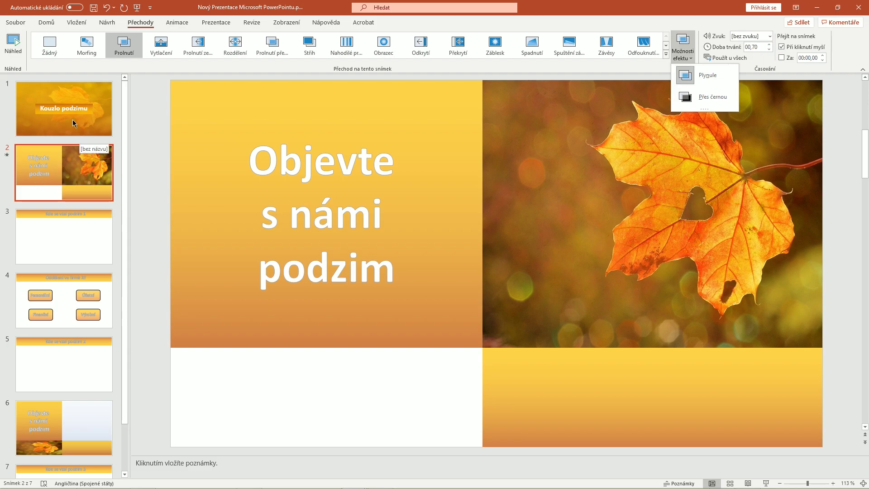
{"action": "left_click", "coordinate": [721, 101]}
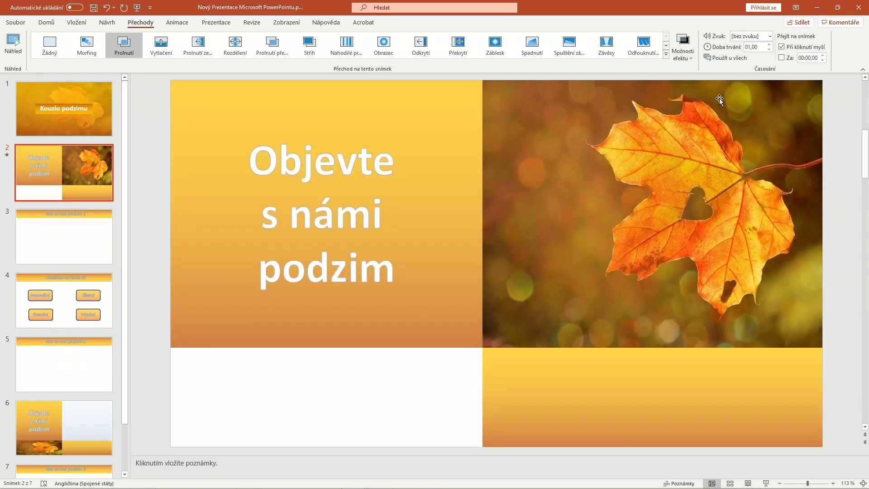
{"action": "left_click", "coordinate": [77, 129]}
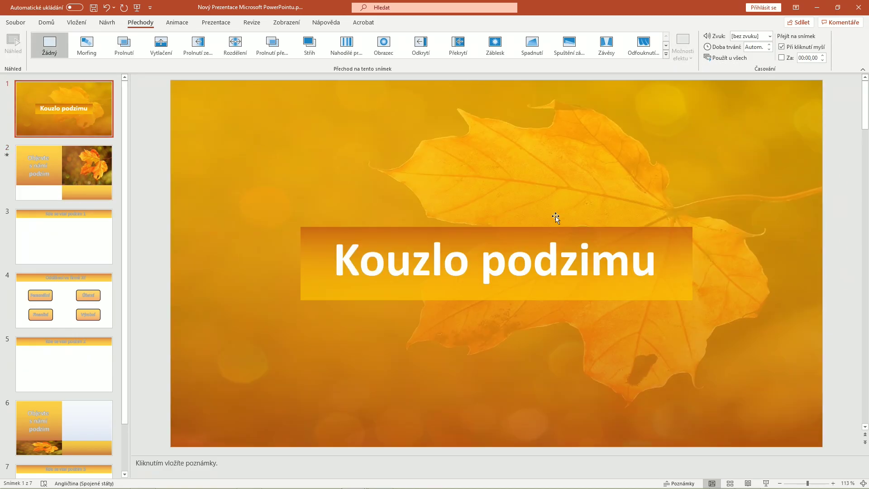
- Run the slideshow from slide 1 to watch the fade into slide 2, then exit
{"action": "left_click", "coordinate": [766, 483]}
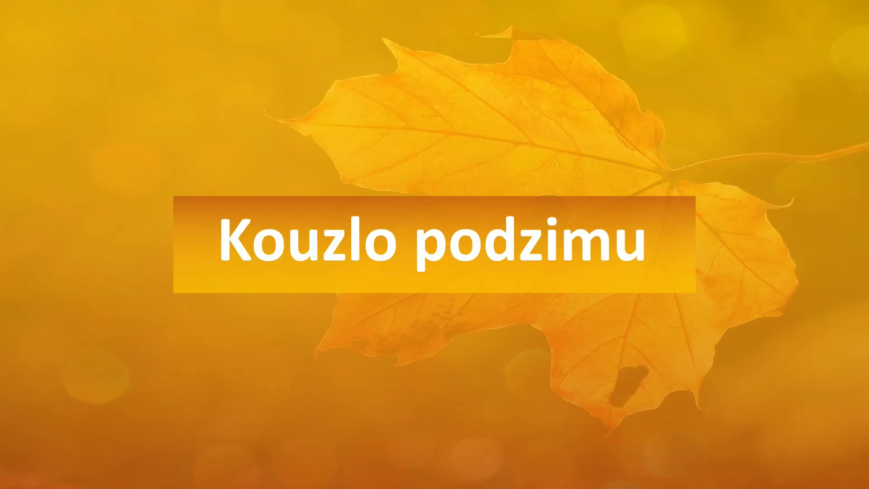
{"action": "key", "text": "Right"}
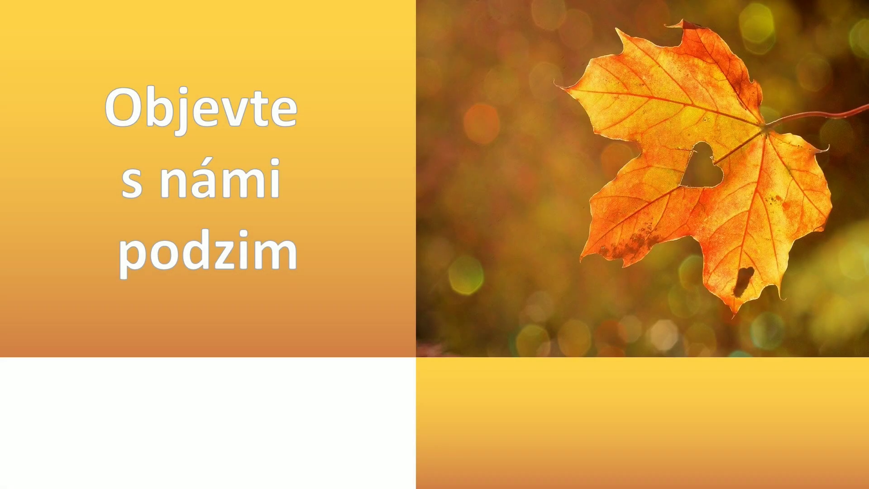
{"action": "key", "text": "Escape"}
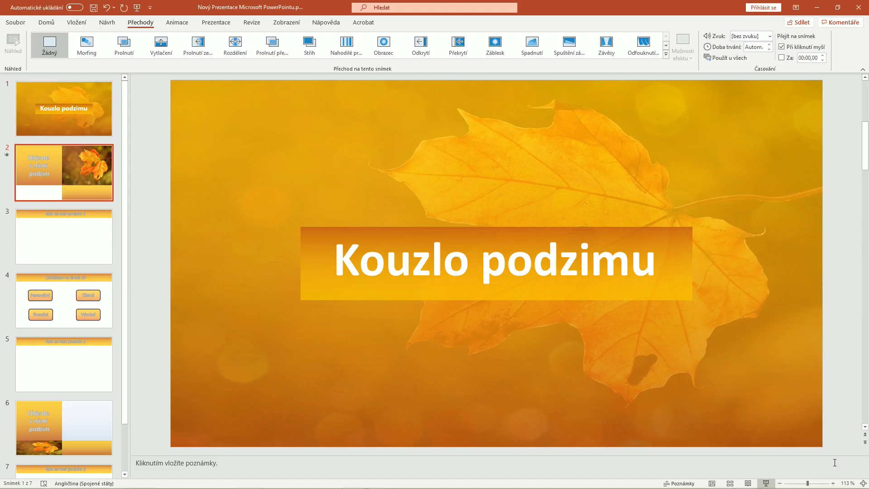
{"action": "left_click", "coordinate": [665, 54]}
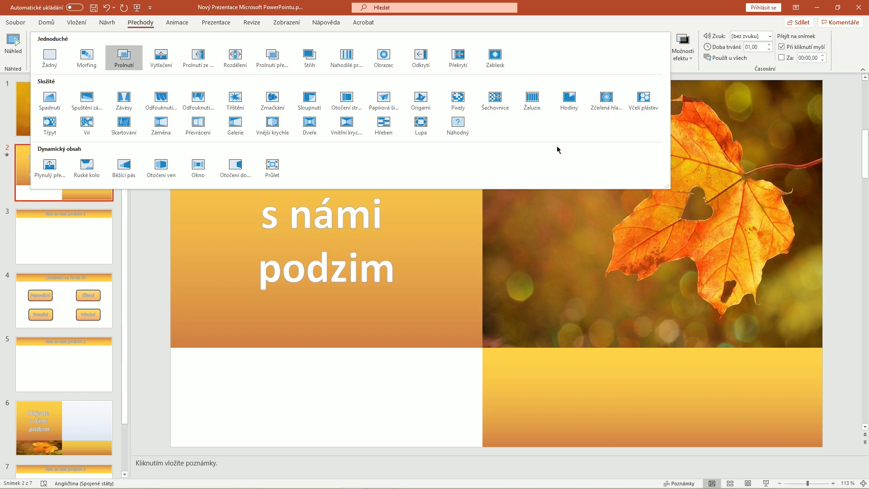
- Apply the Vír transition to slide 2, coming from the right
{"action": "left_click", "coordinate": [672, 32]}
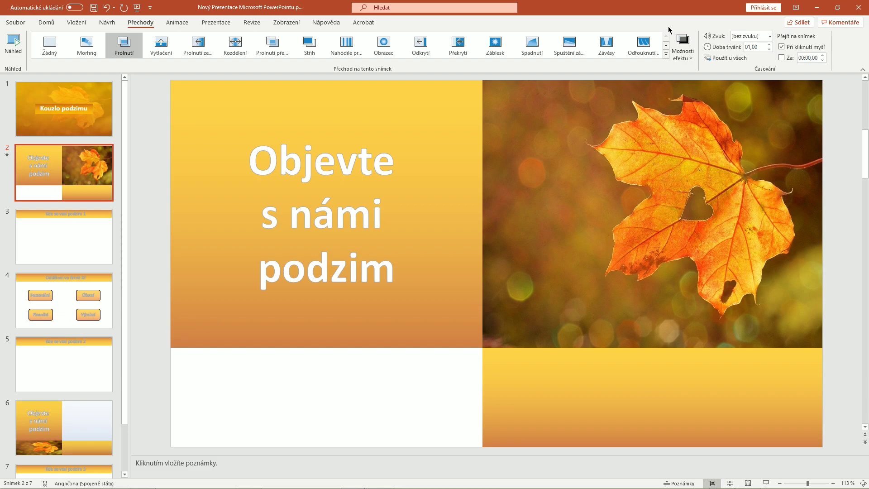
{"action": "left_click", "coordinate": [666, 47]}
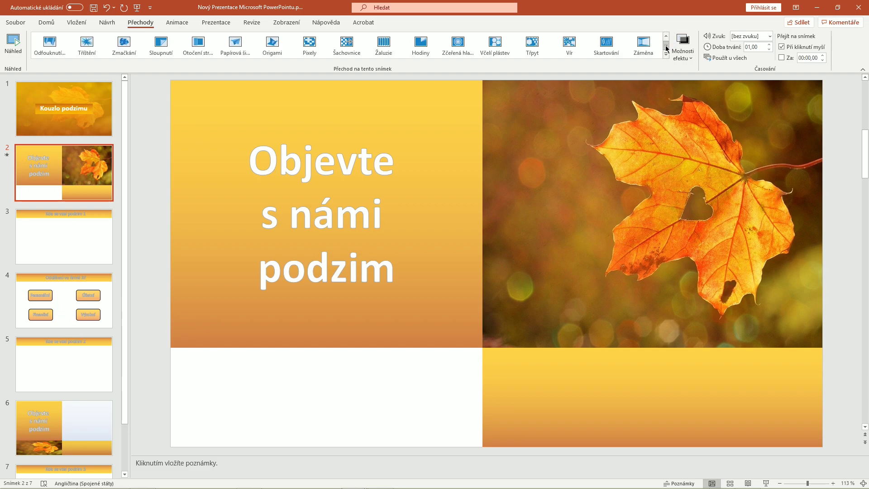
{"action": "left_click", "coordinate": [570, 49]}
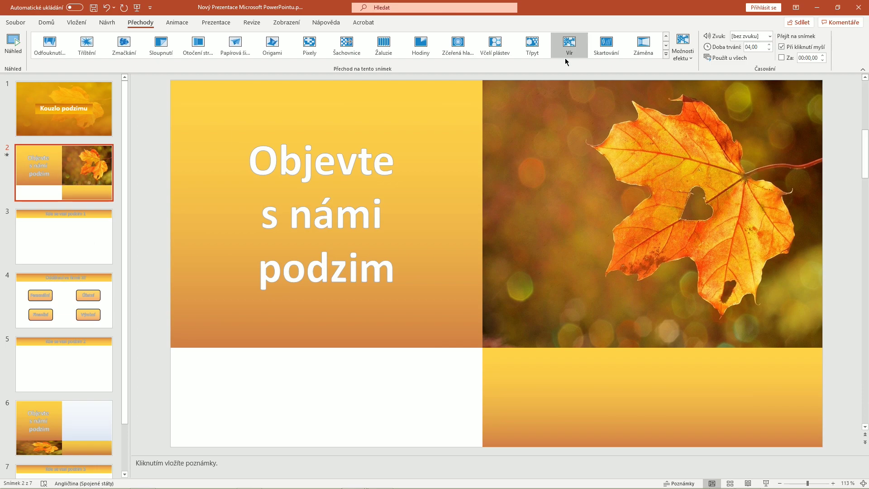
{"action": "left_click", "coordinate": [688, 58]}
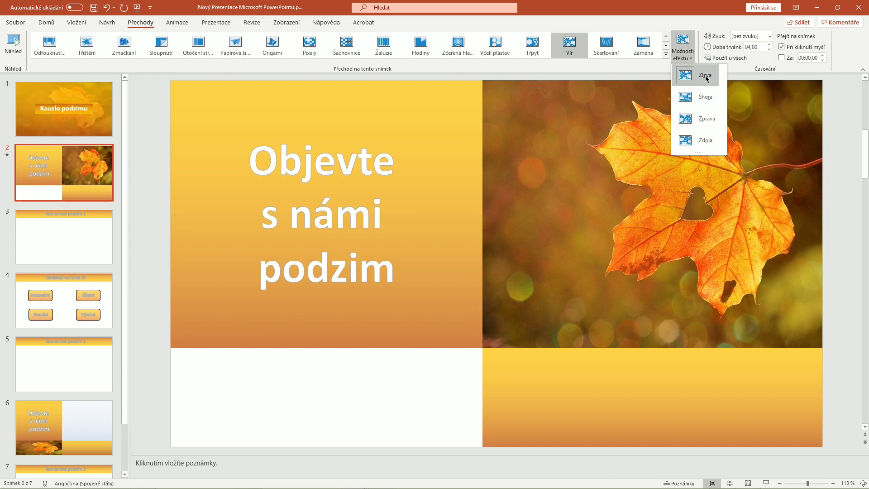
{"action": "left_click", "coordinate": [704, 121]}
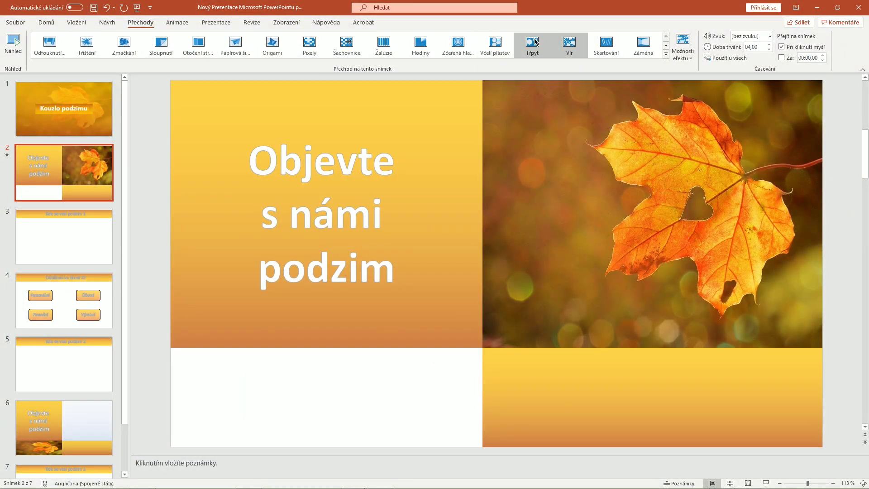
- Try the paper airplane transition, then settle on Zmačkání with a 02,00 duration
{"action": "left_click", "coordinate": [665, 54]}
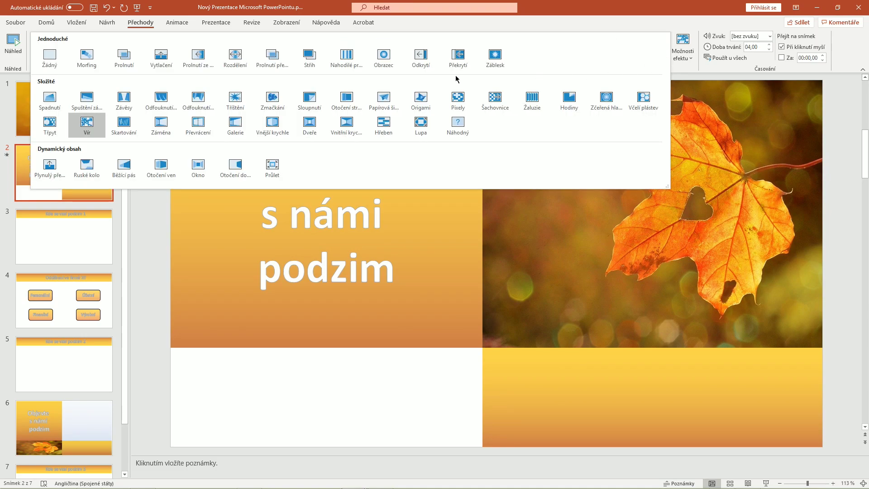
{"action": "left_click", "coordinate": [381, 105]}
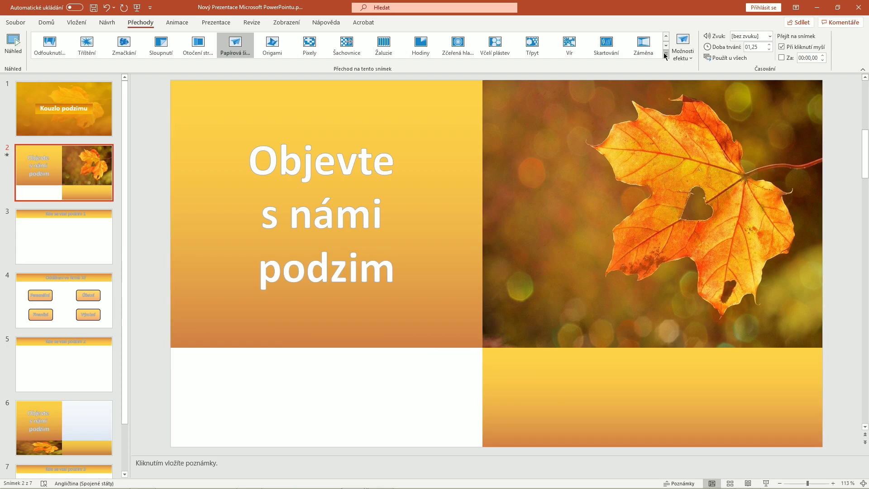
{"action": "left_click", "coordinate": [665, 54]}
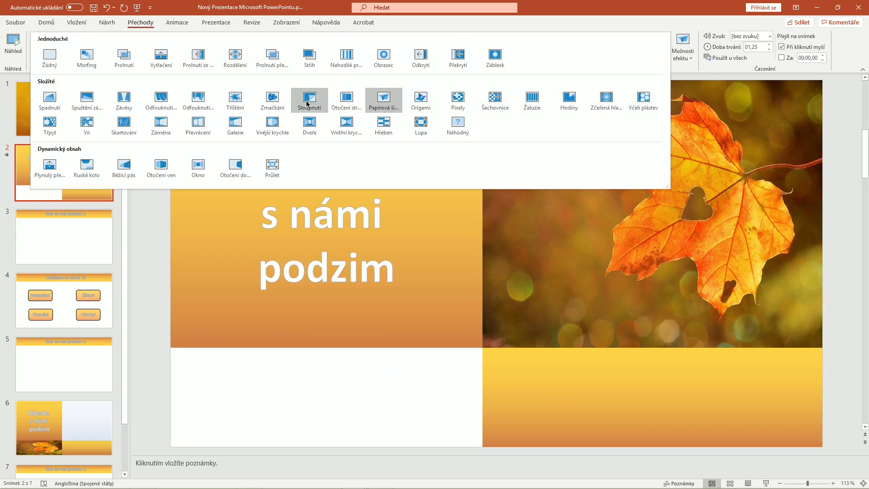
{"action": "left_click", "coordinate": [276, 107]}
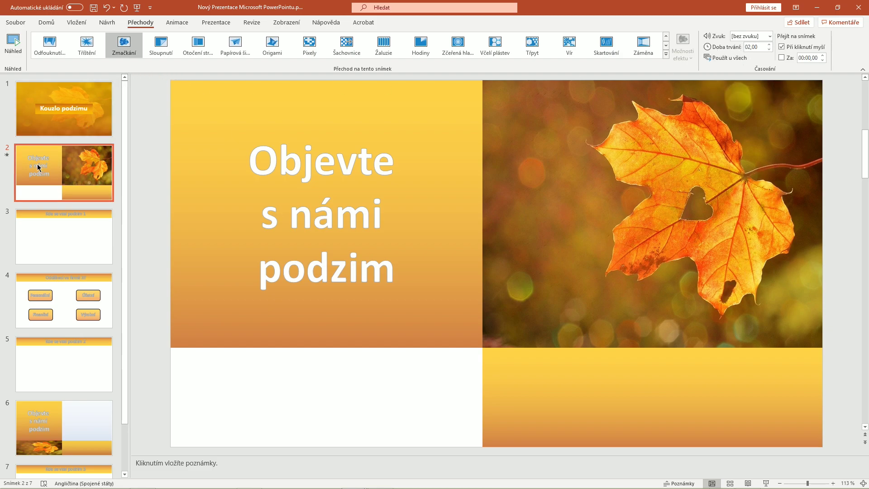
{"action": "left_click", "coordinate": [666, 36]}
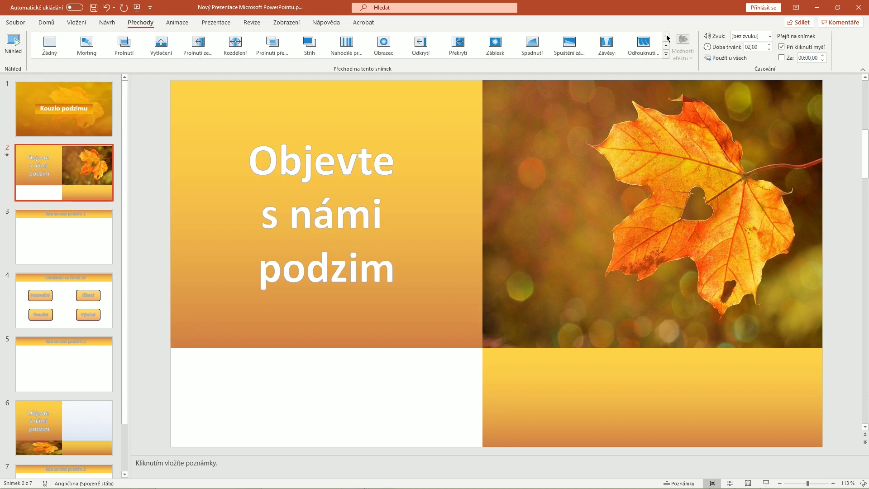
- Switch slide 2 back to Prolnutí and preview the slideshow from slide 1
{"action": "left_click", "coordinate": [123, 45]}
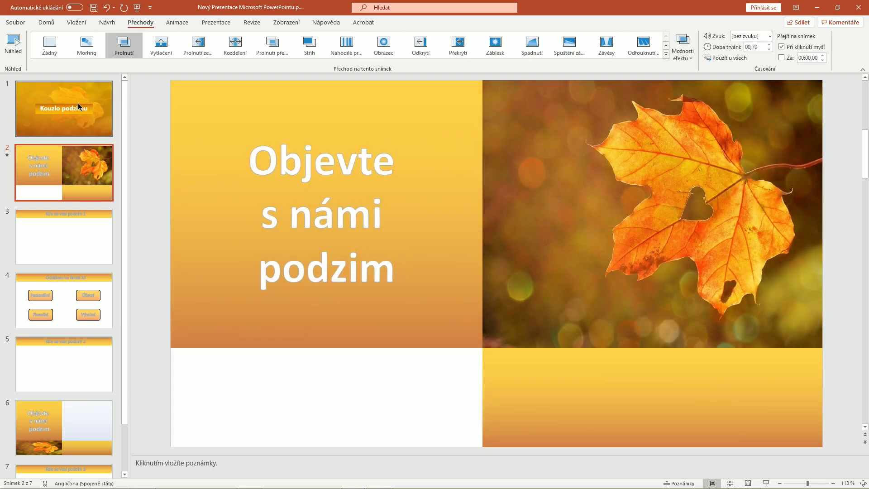
{"action": "left_click", "coordinate": [77, 103]}
{"action": "left_click", "coordinate": [75, 151]}
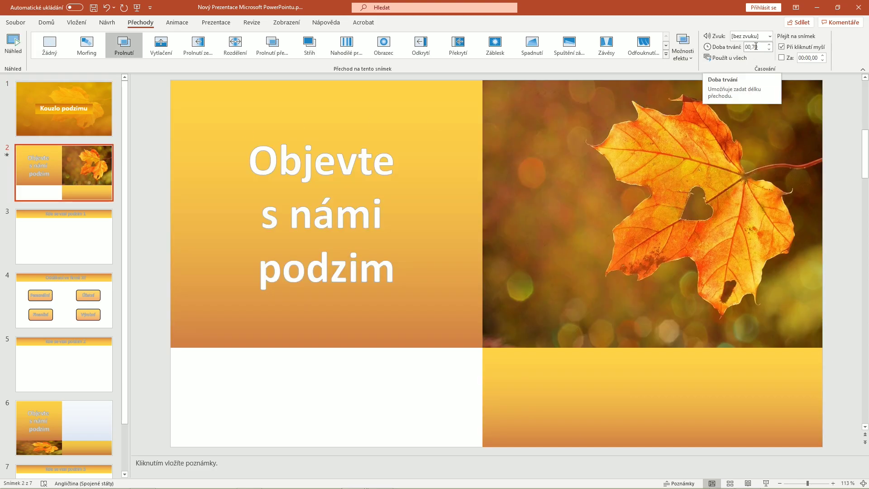
{"action": "key", "text": "Up"}
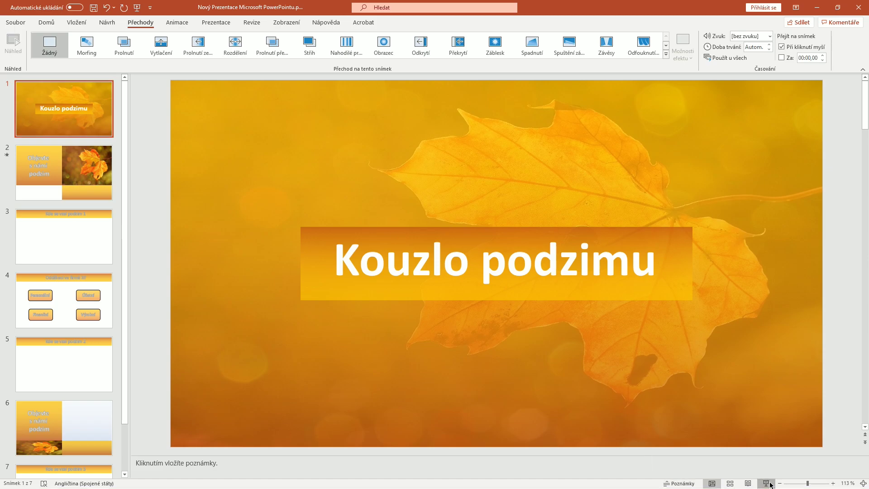
{"action": "left_click", "coordinate": [766, 483]}
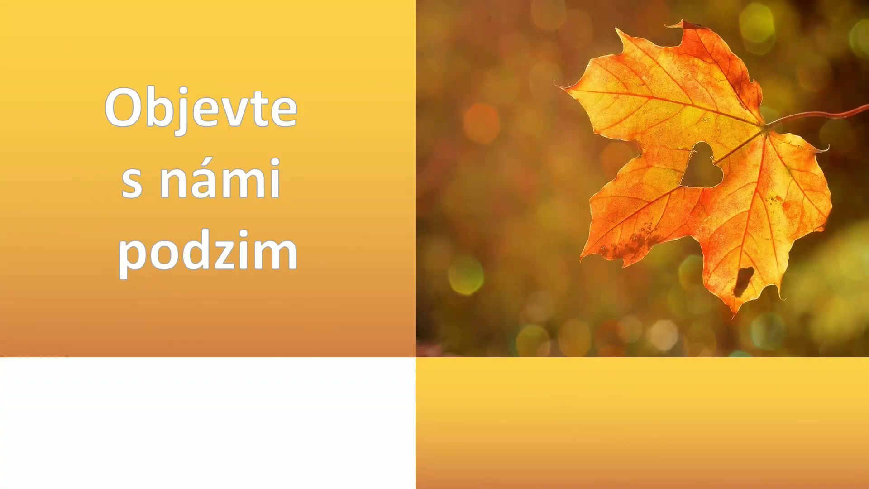
{"action": "key", "text": "Escape"}
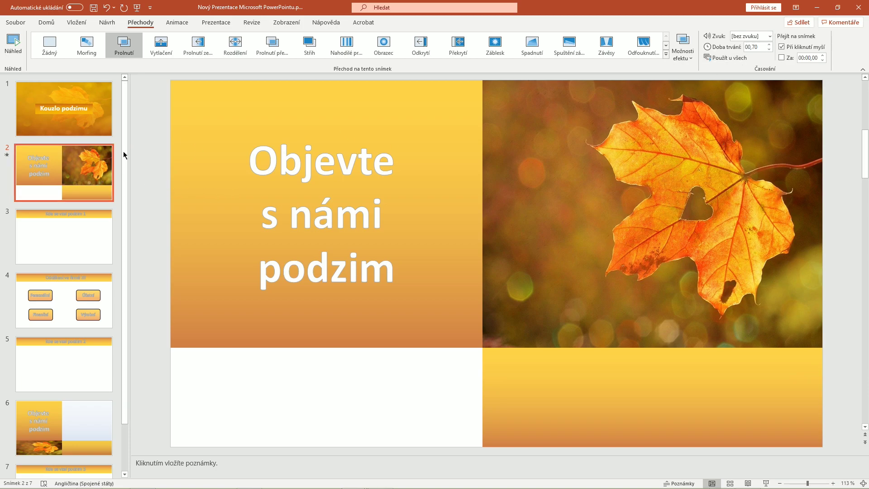
- Raise the Prolnutí duration to 03,00 and replay the show to watch the fade
{"action": "left_click", "coordinate": [769, 45]}
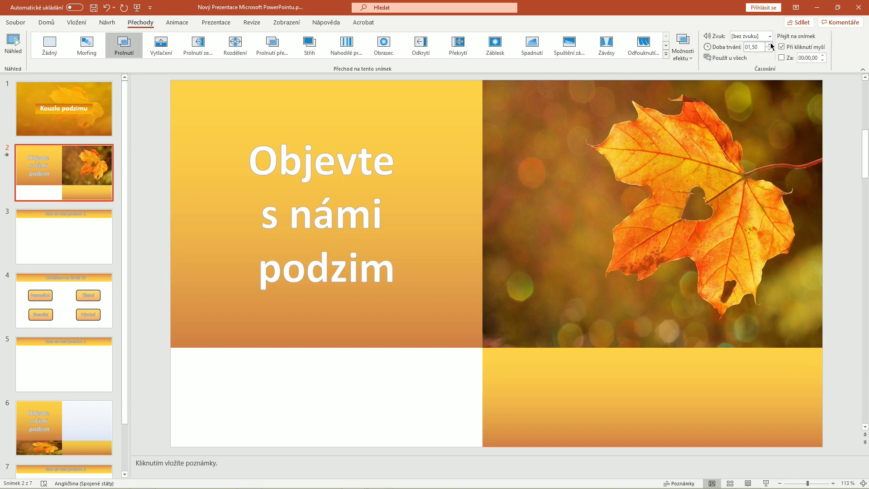
{"action": "left_click", "coordinate": [769, 44]}
{"action": "left_click", "coordinate": [92, 120]}
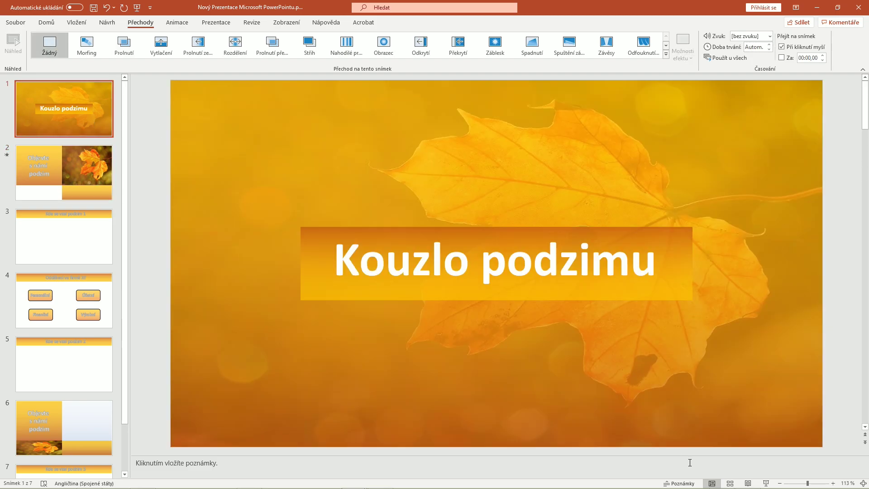
{"action": "left_click", "coordinate": [763, 483]}
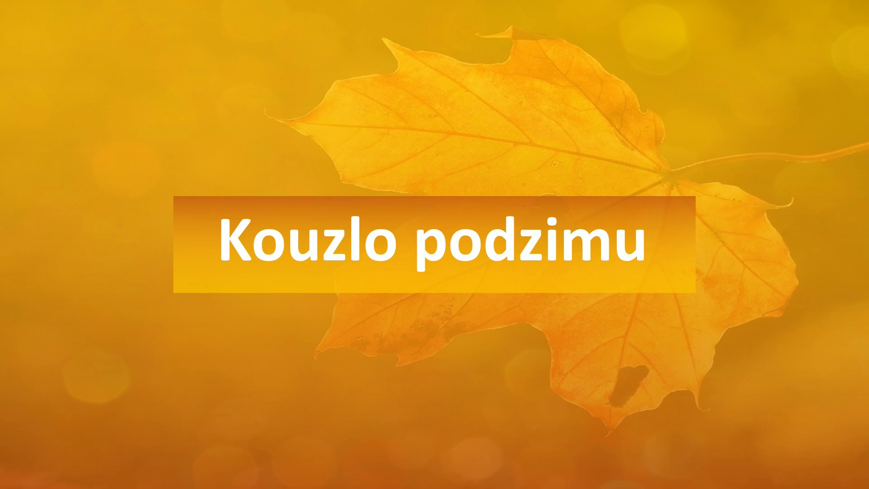
{"action": "key", "text": "Right"}
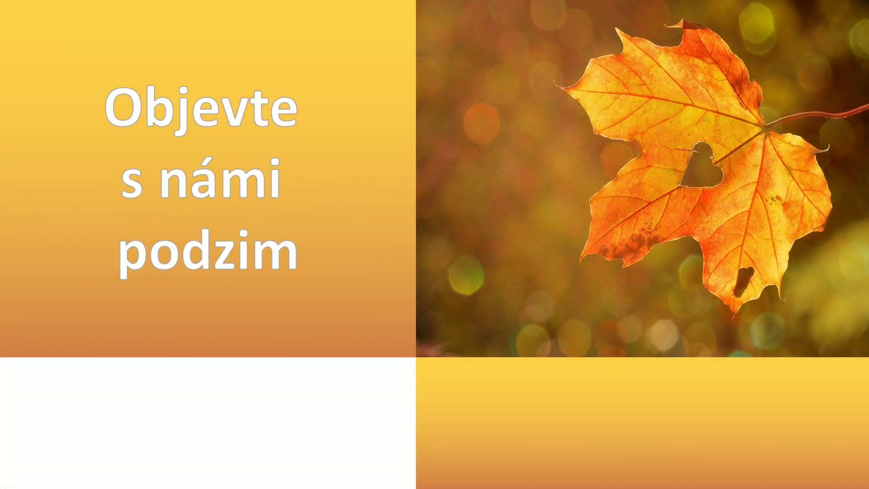
{"action": "key", "text": "Escape"}
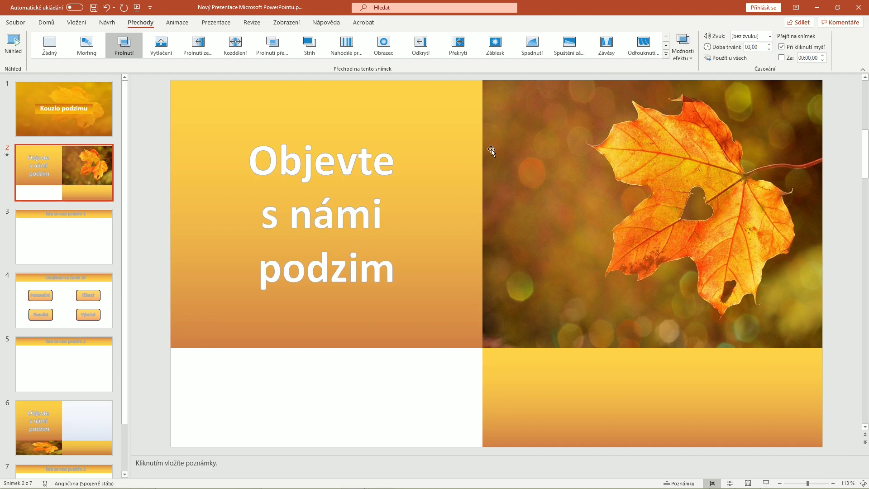
- Ctrl-select the slide 3, 4 and 5 thumbnails alongside slide 2
{"action": "left_click", "coordinate": [56, 223]}
{"action": "left_click", "coordinate": [64, 192]}
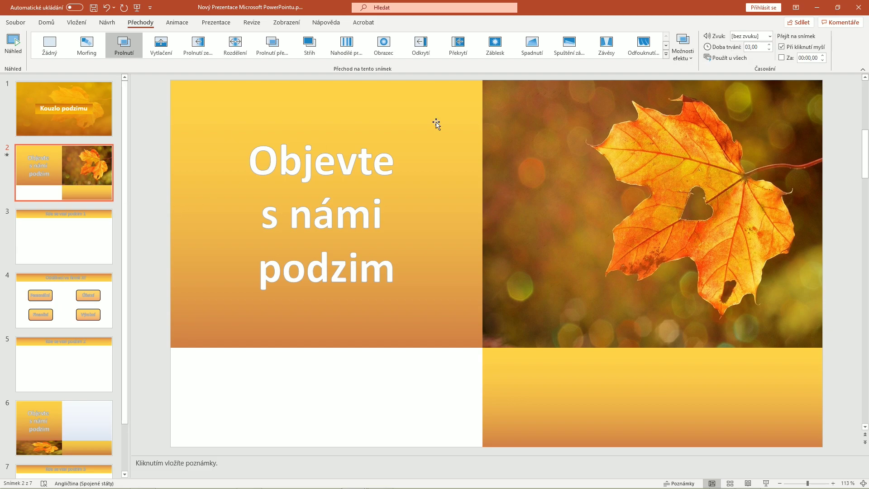
{"action": "left_click", "coordinate": [87, 234], "text": "ctrl"}
{"action": "left_click", "coordinate": [69, 315], "text": "ctrl"}
{"action": "left_click", "coordinate": [69, 358], "text": "ctrl"}
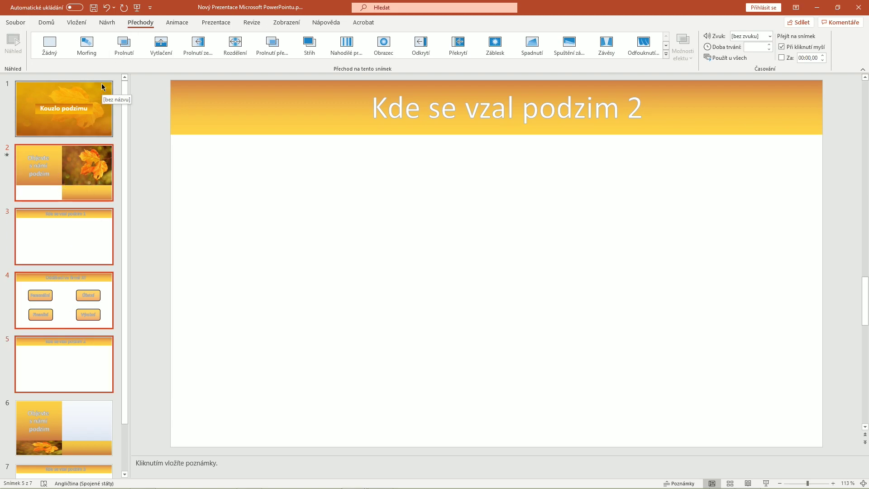
- Apply Prolnutí to slides 2–5 at 01,25, then return to the Kouzlo podzimu title slide
{"action": "left_click", "coordinate": [124, 45]}
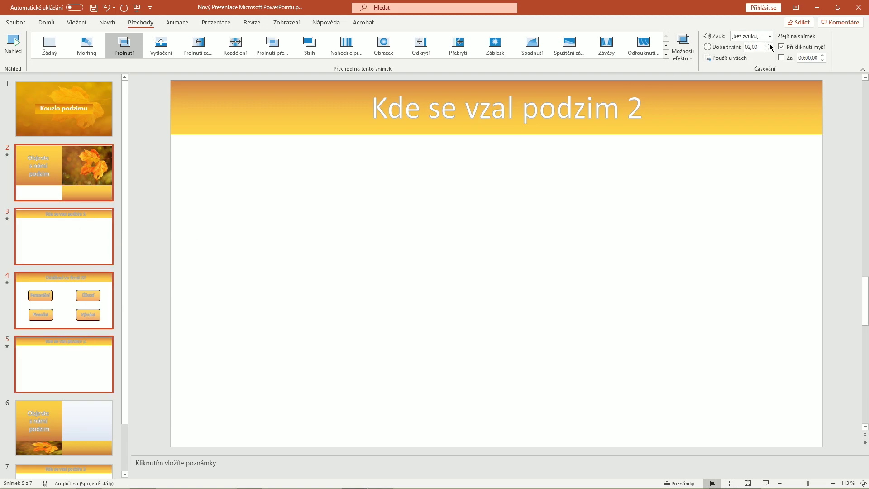
{"action": "double_click", "coordinate": [770, 49]}
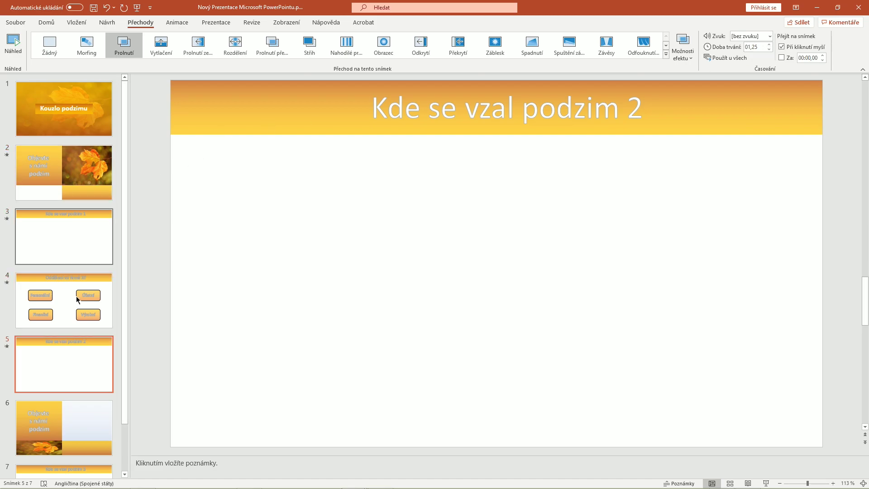
{"action": "key", "text": "Up"}
{"action": "left_click", "coordinate": [122, 134]}
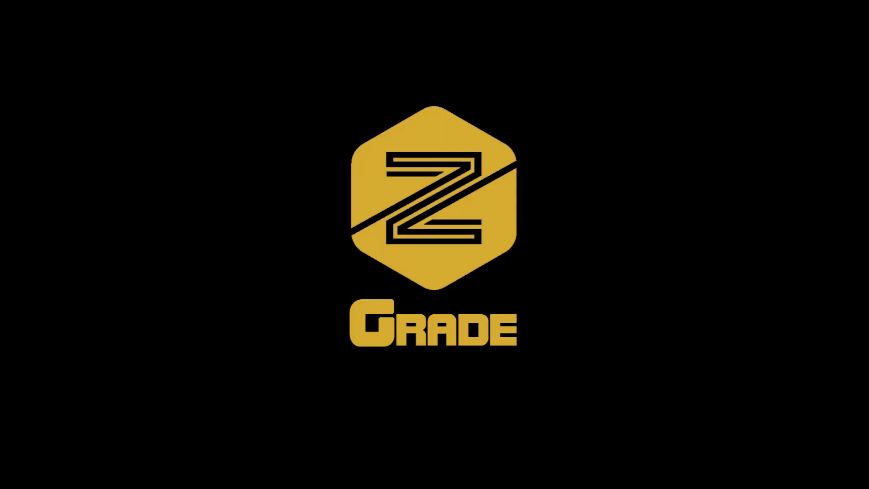